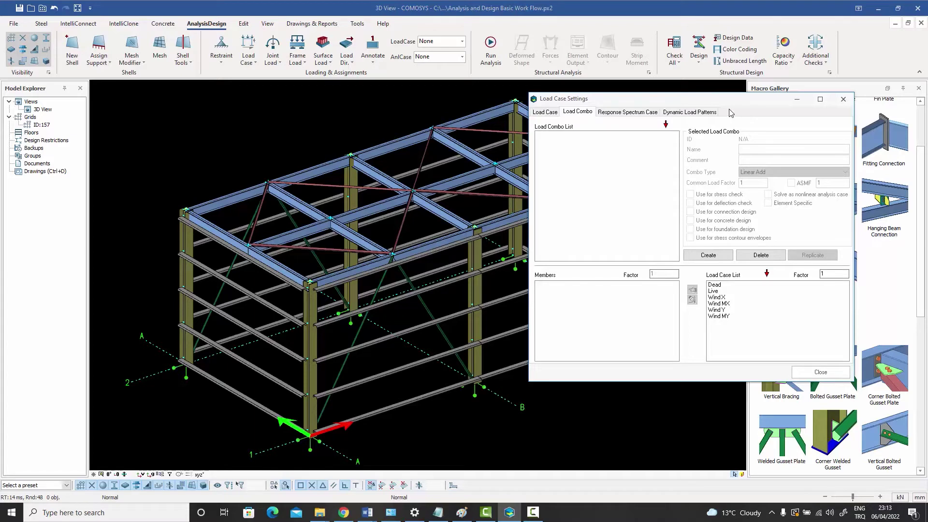
Create a load combination named D with the Linear Add type and add the Dead load case with factor 1.
left_click(550, 113)
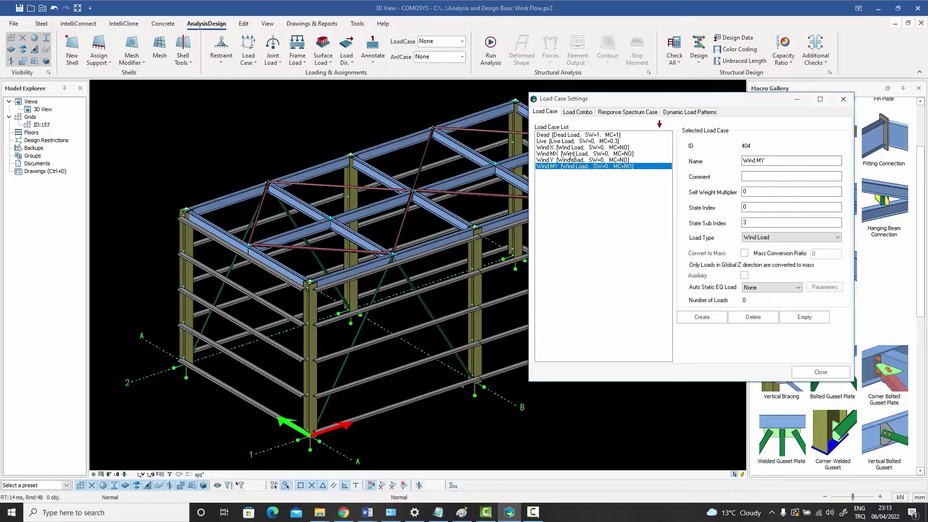
left_click(579, 112)
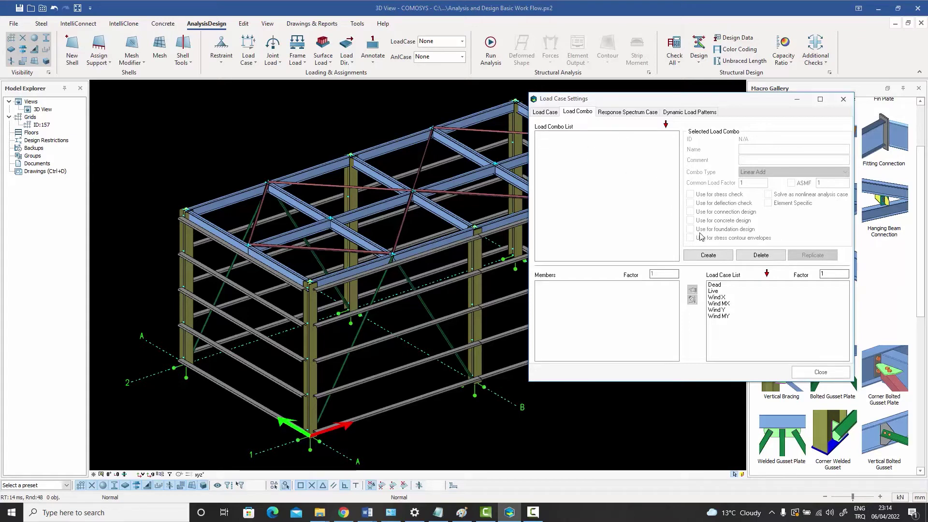
left_click(714, 257)
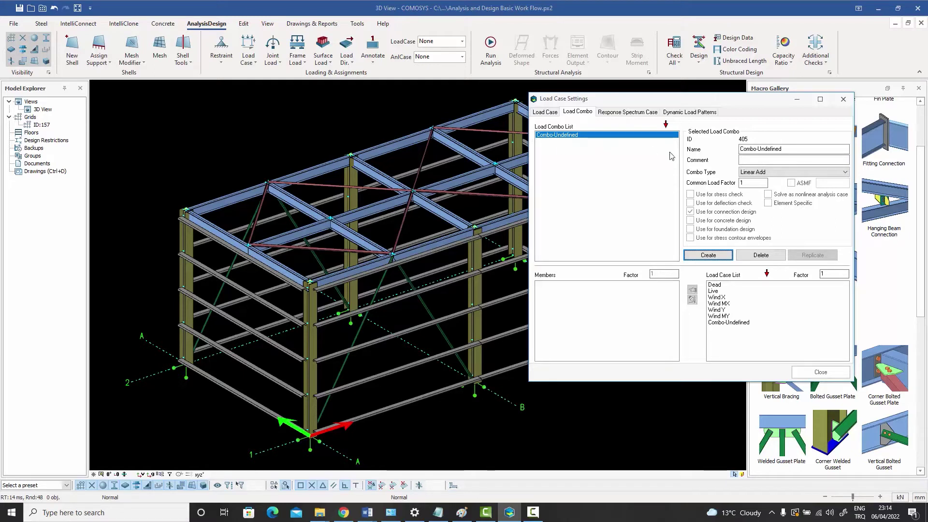
double_click(790, 149)
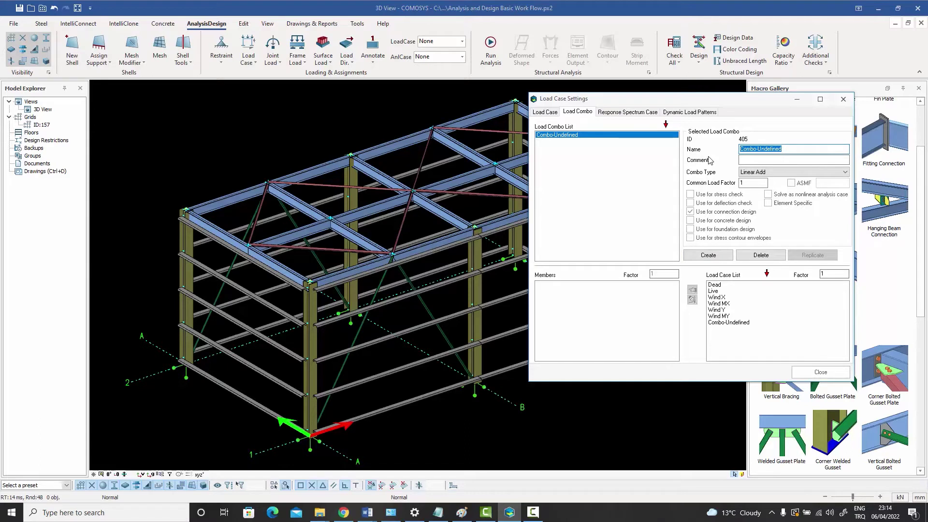
type("Dea")
key("BackSpace")
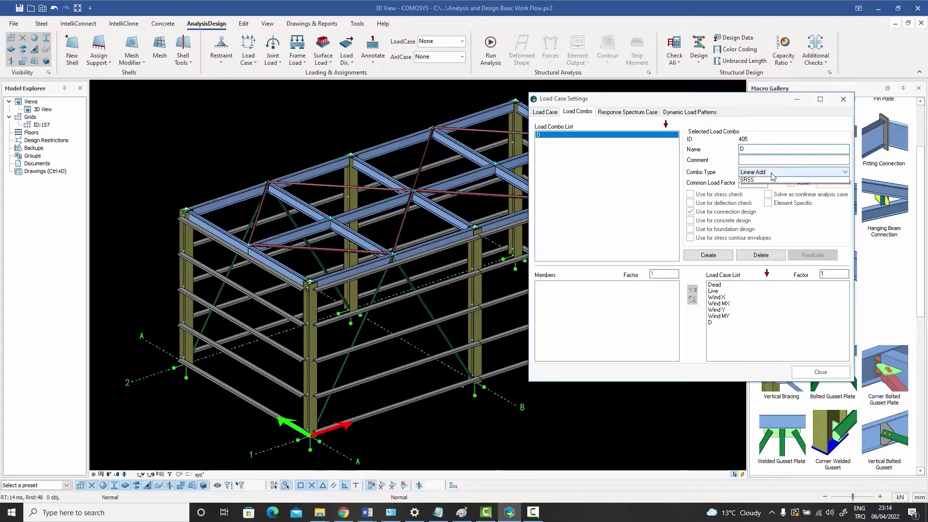
left_click(771, 173)
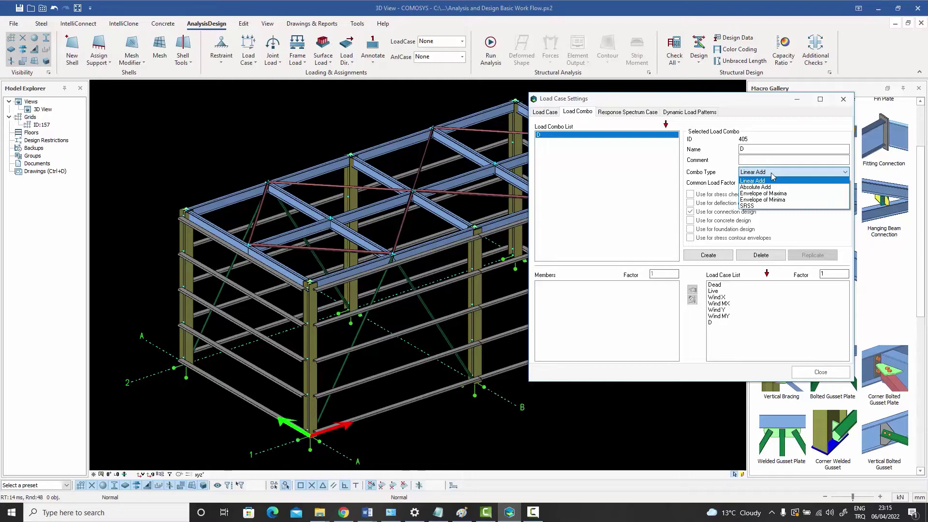
left_click(772, 177)
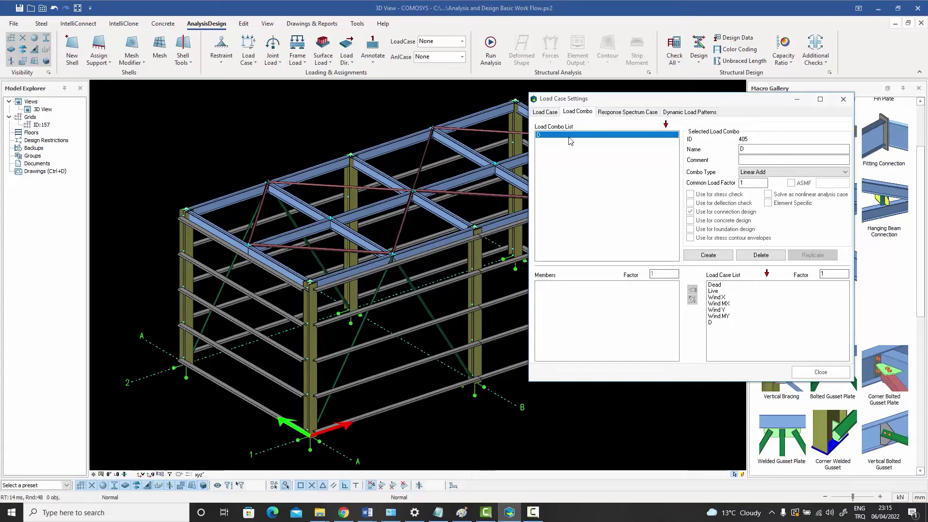
left_click(718, 285)
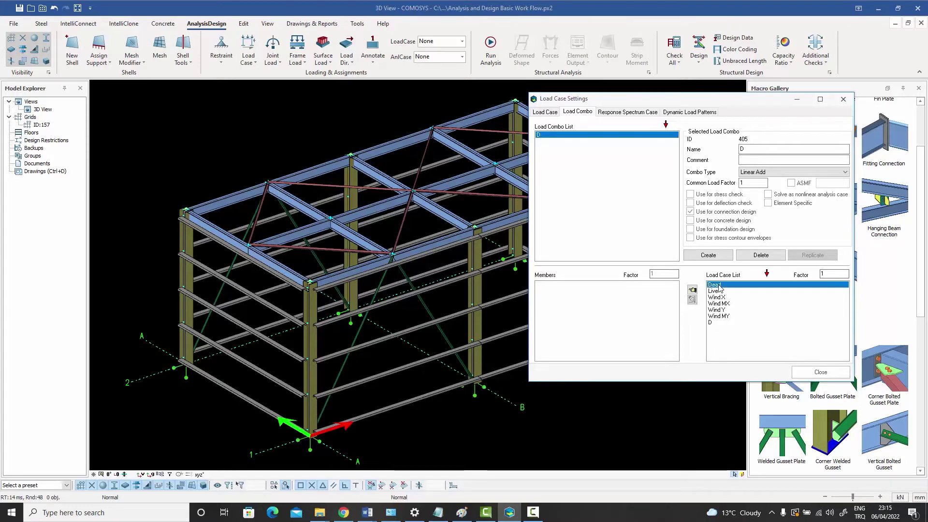
left_click(692, 290)
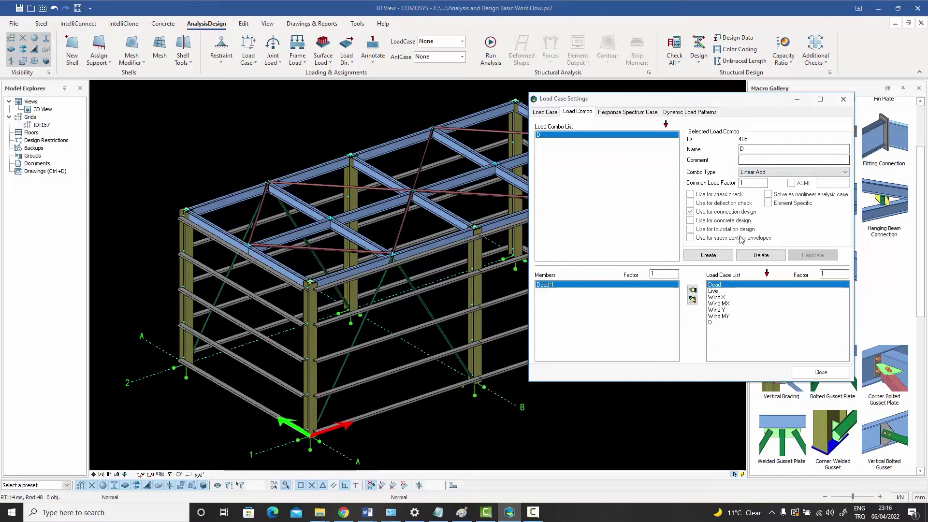
Create a second load combination named D+L and add the Dead and Live load cases to its members.
left_click(708, 255)
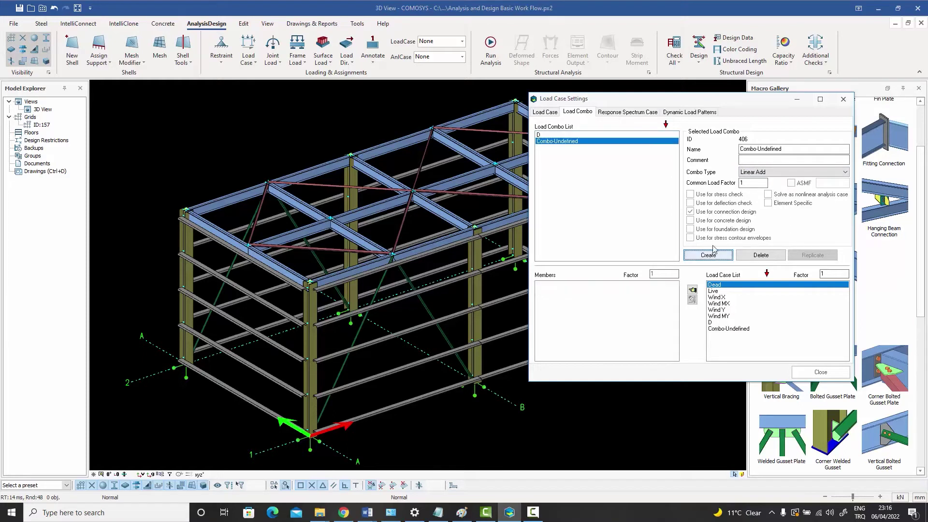
double_click(765, 148)
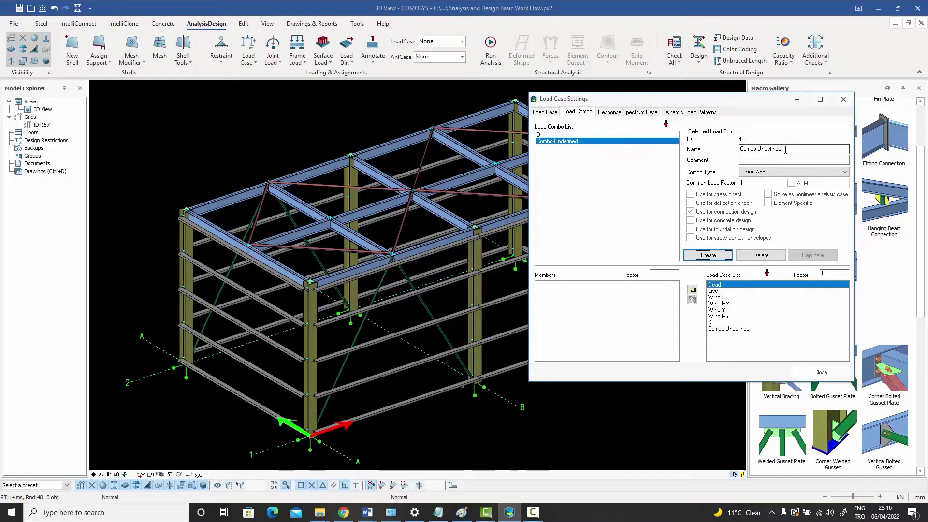
type("D+")
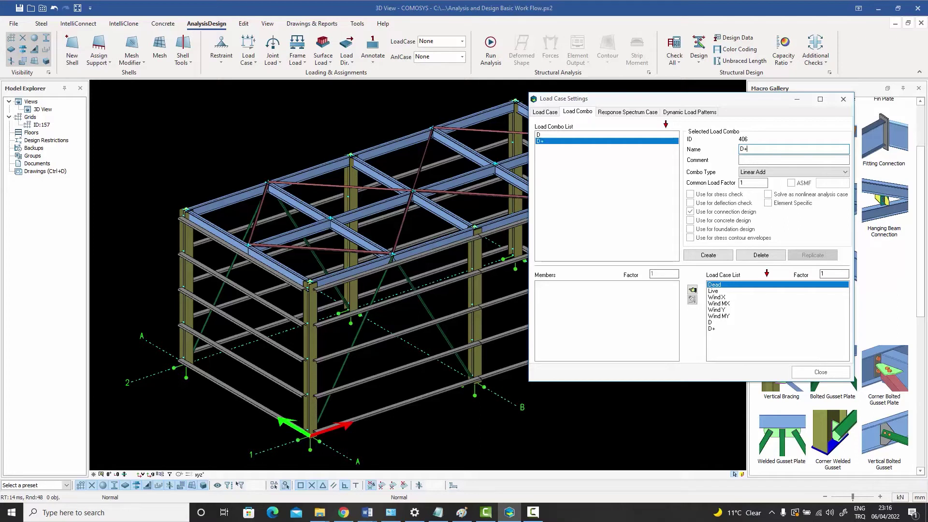
type("L")
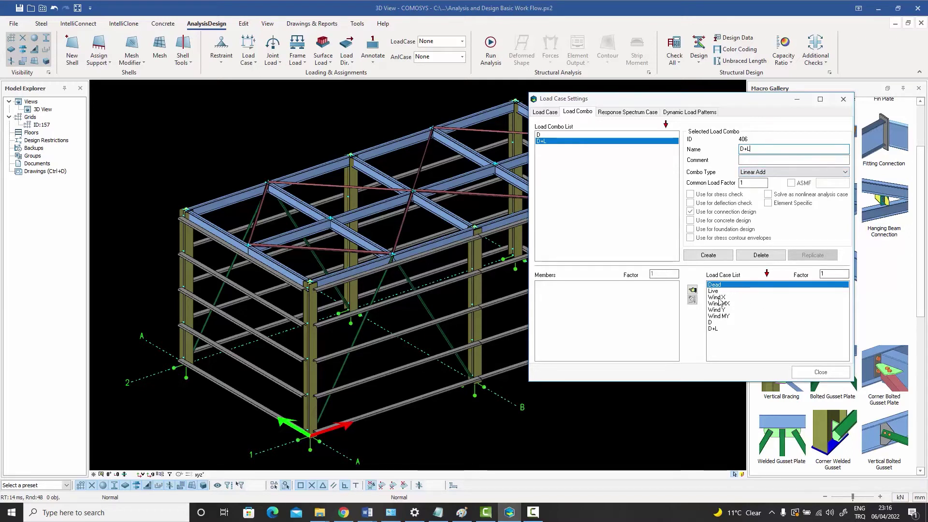
left_click(691, 293)
left_click(692, 291)
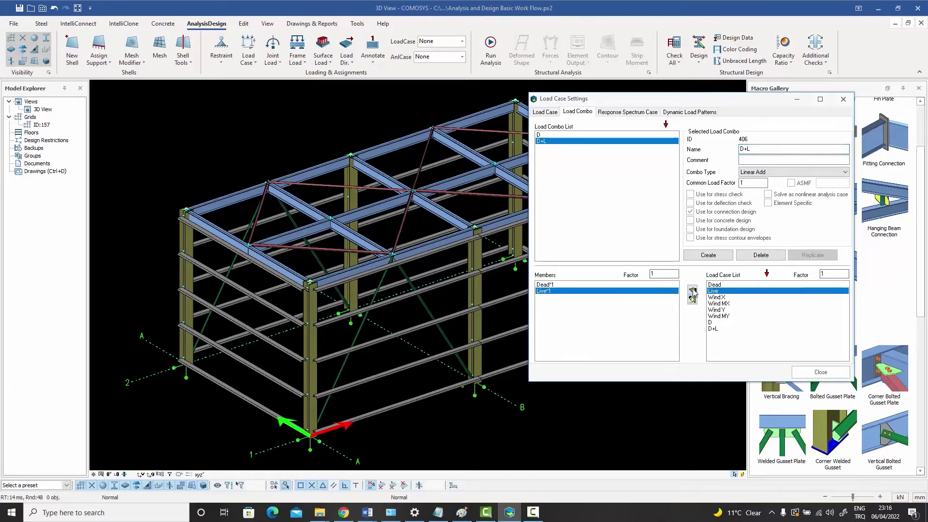
Set the member factors of combination D+L to 1.4 for Dead and 1.6 for Live.
left_click(550, 285)
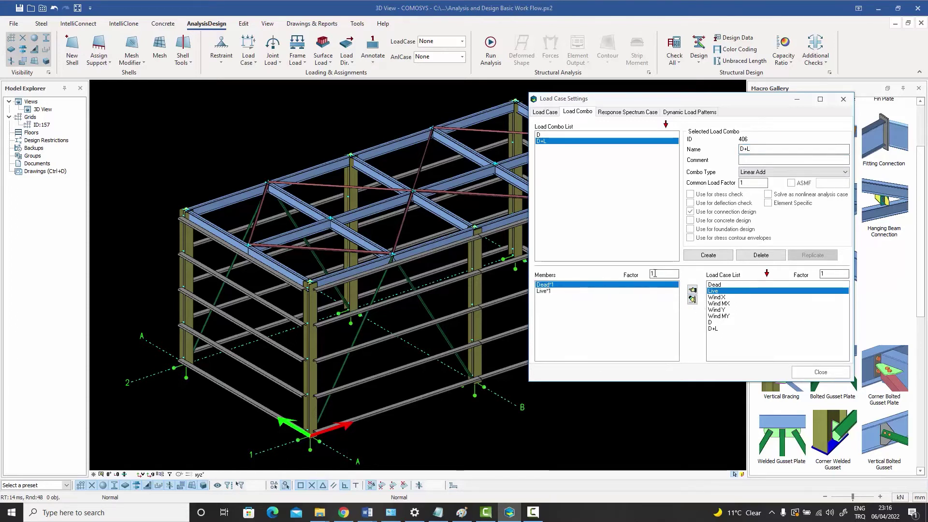
left_click(541, 135)
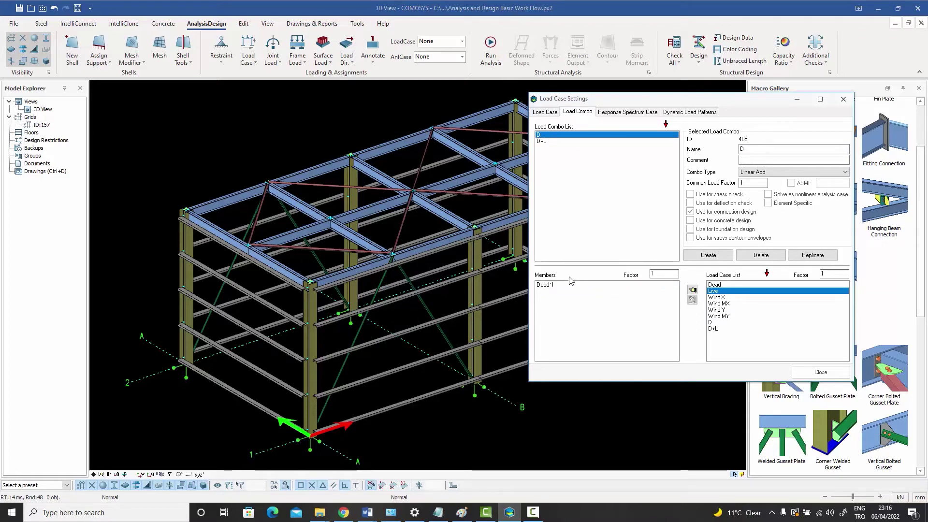
left_click(545, 141)
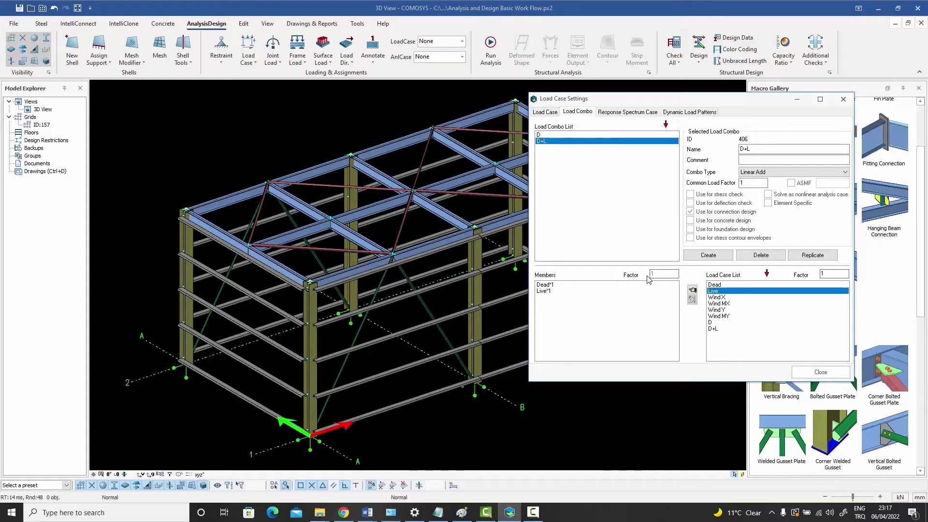
left_click(544, 285)
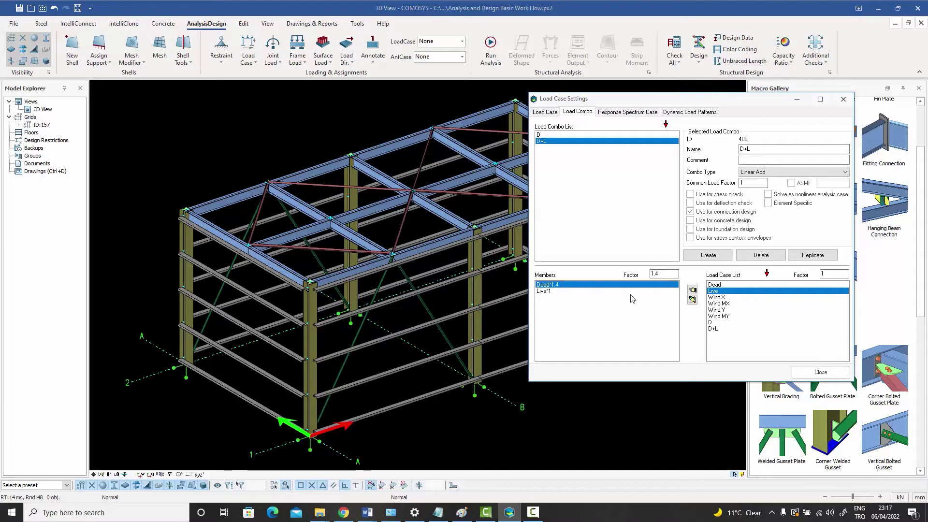
left_click(547, 291)
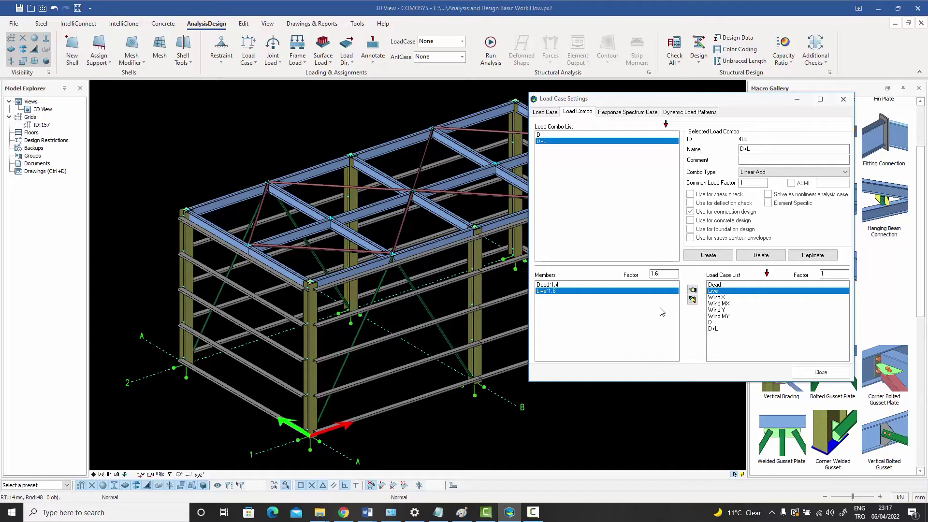
Create a load combination named D+L+Wx containing the Dead, Live and Wind X load cases, each with factor 1.
left_click(706, 256)
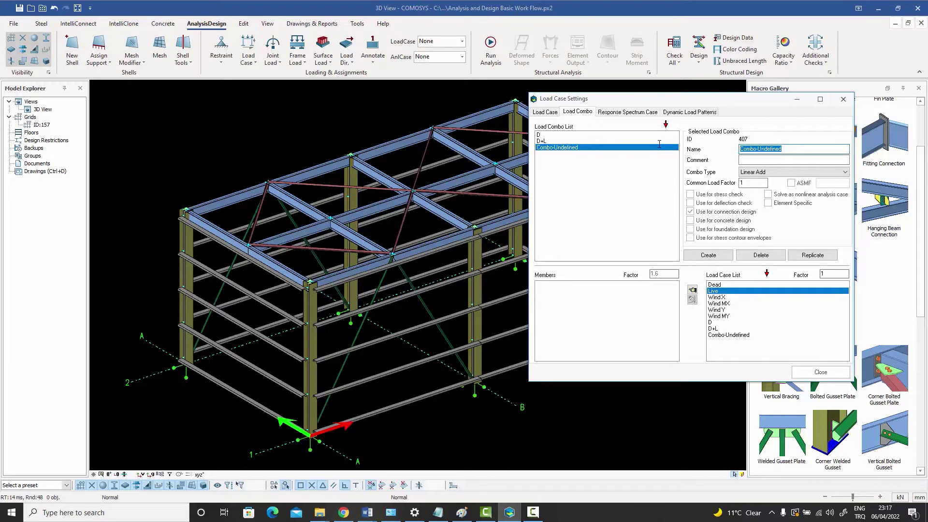
type("D+L+")
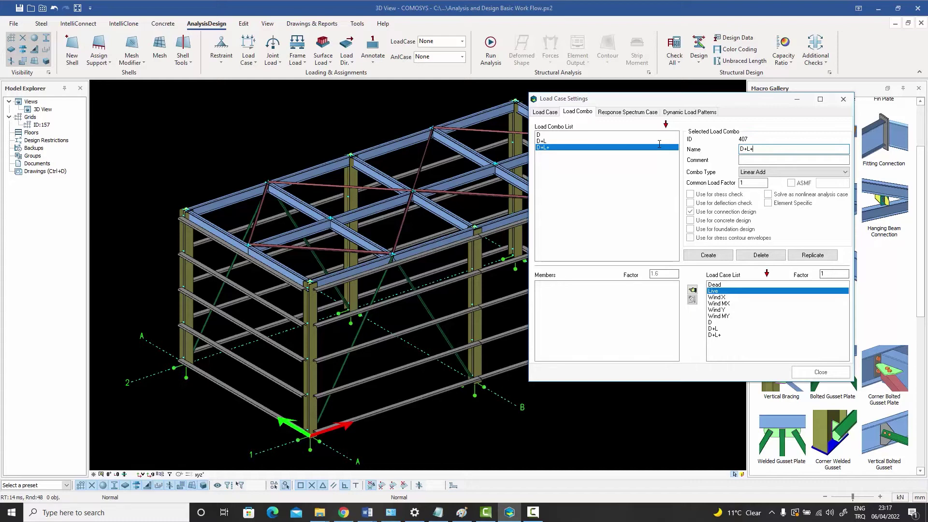
type("Wx")
left_click(722, 285)
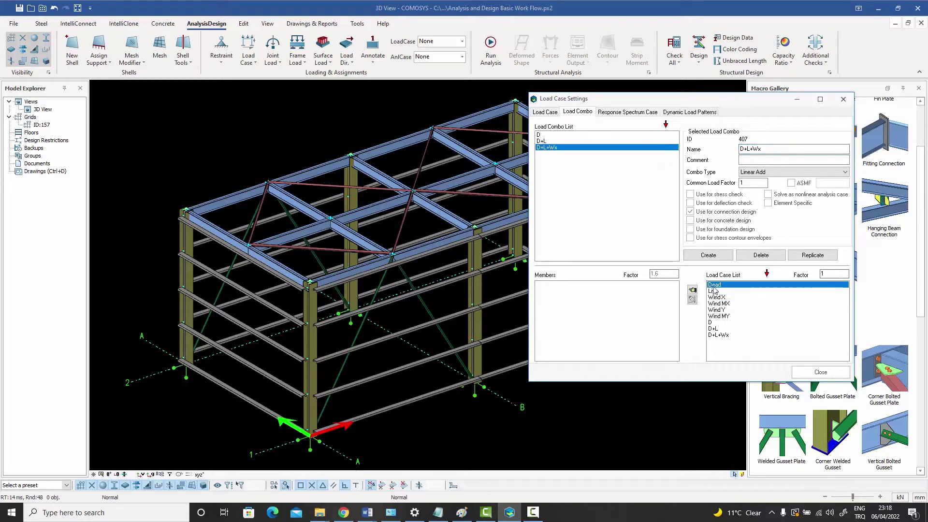
left_click(692, 290)
left_click(715, 291)
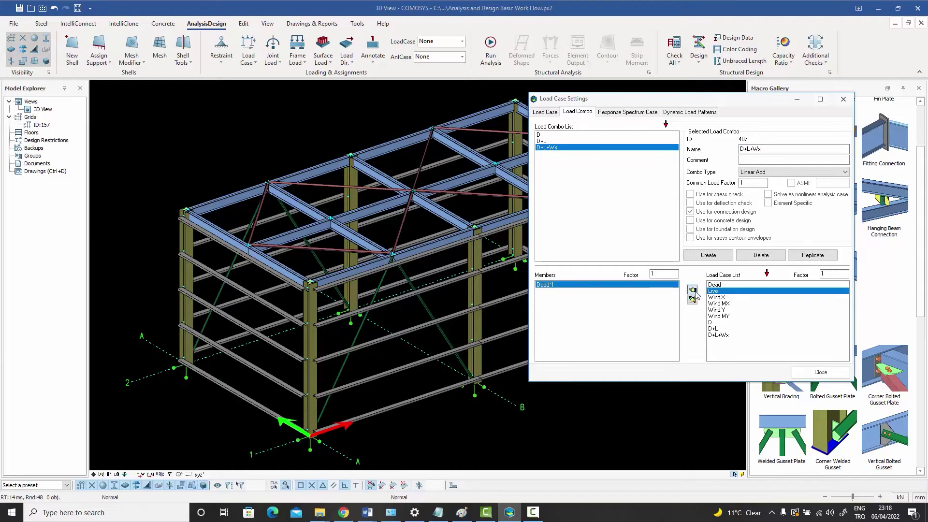
left_click(692, 290)
left_click(725, 297)
left_click(692, 290)
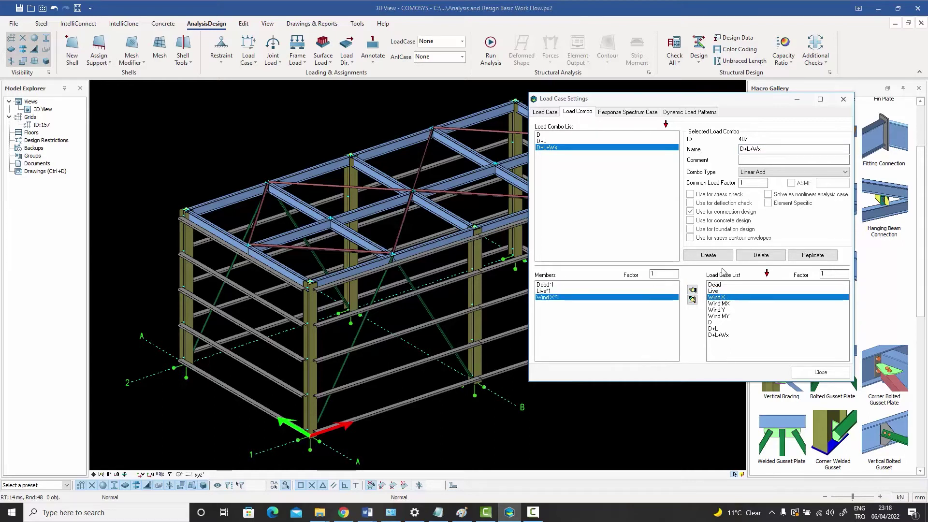
Try a factor of 1.4 for the Wind X member of combination D+L+Wx.
left_click(654, 274)
type("1")
type(".4")
left_click(560, 292)
left_click(550, 284)
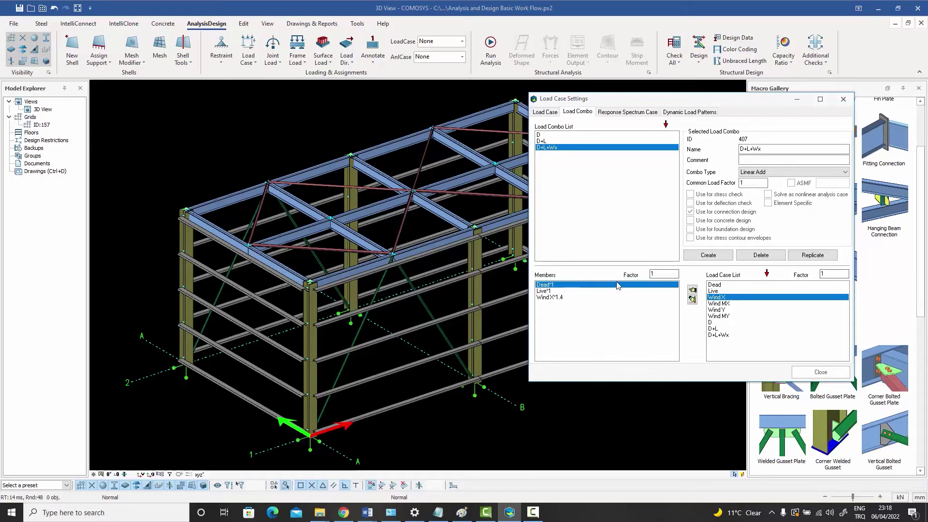
Return the Wind X member of combination D+L+Wx to a factor of 1.
left_click(665, 273)
left_click(543, 291)
left_click(559, 297)
left_click(653, 274)
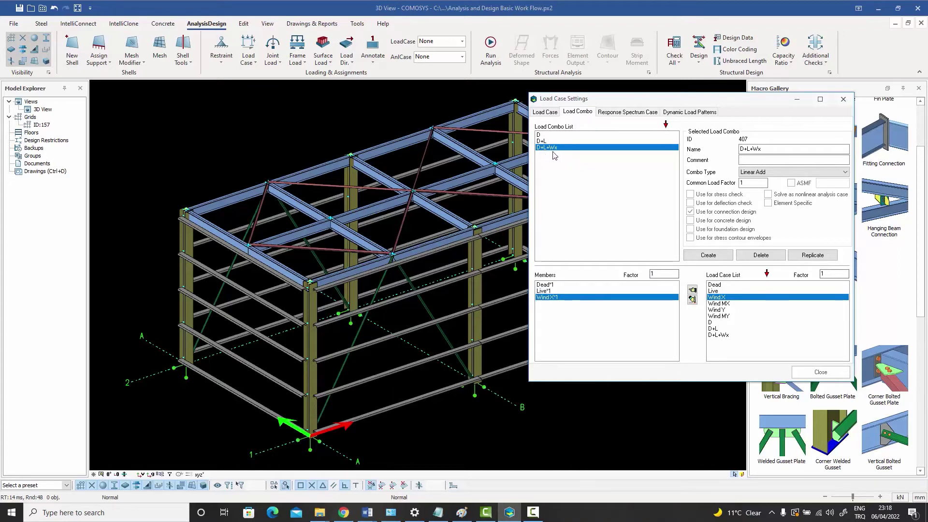
Create a load combination named D+L+WMX containing the Dead, Live and Wind MX load cases, each with factor 1.
left_click(706, 256)
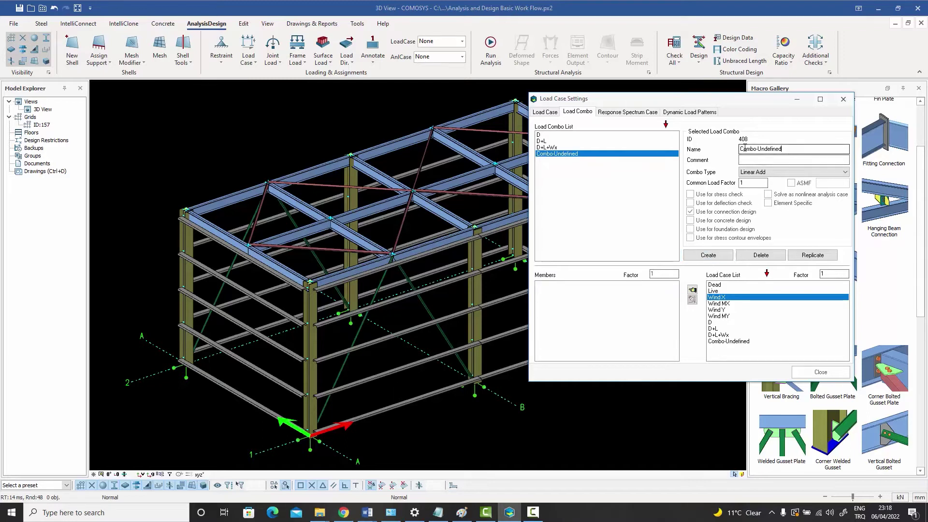
type("D+")
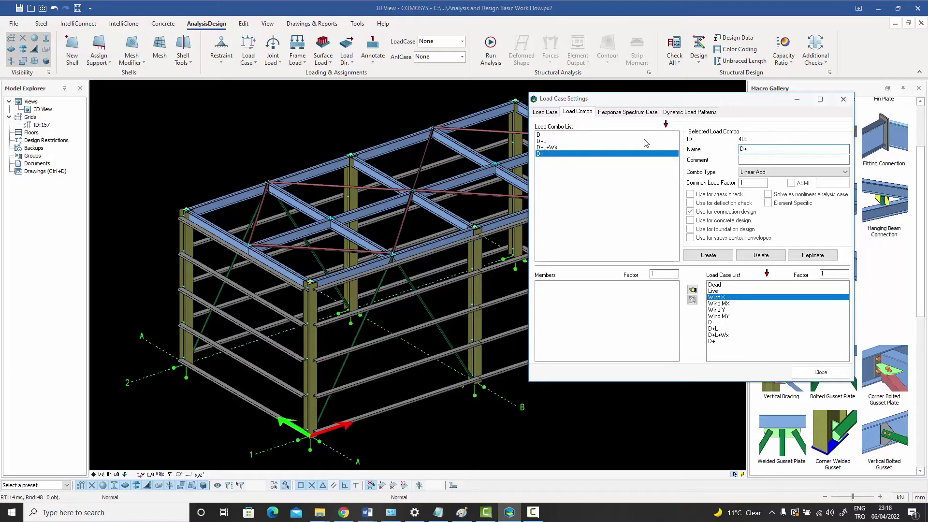
type("L+WMX")
left_click(715, 285)
left_click(692, 290)
left_click(713, 291)
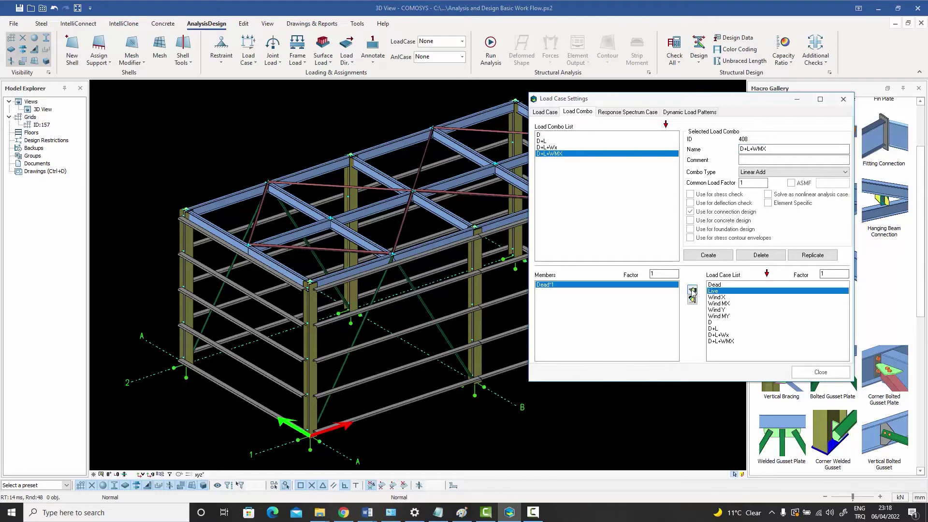
left_click(691, 290)
left_click(711, 303)
left_click(692, 289)
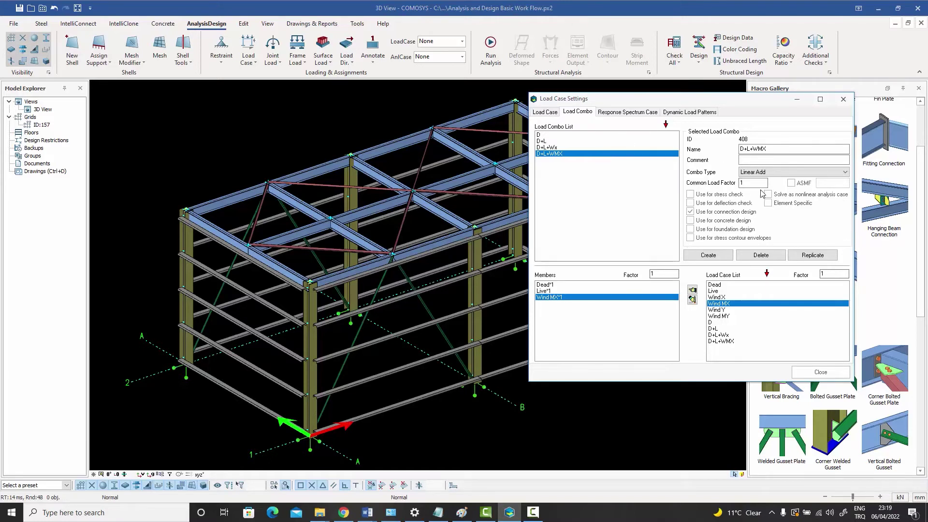
Review the members of the D, D+L and D+L+Wx load combinations one after another.
left_click(541, 136)
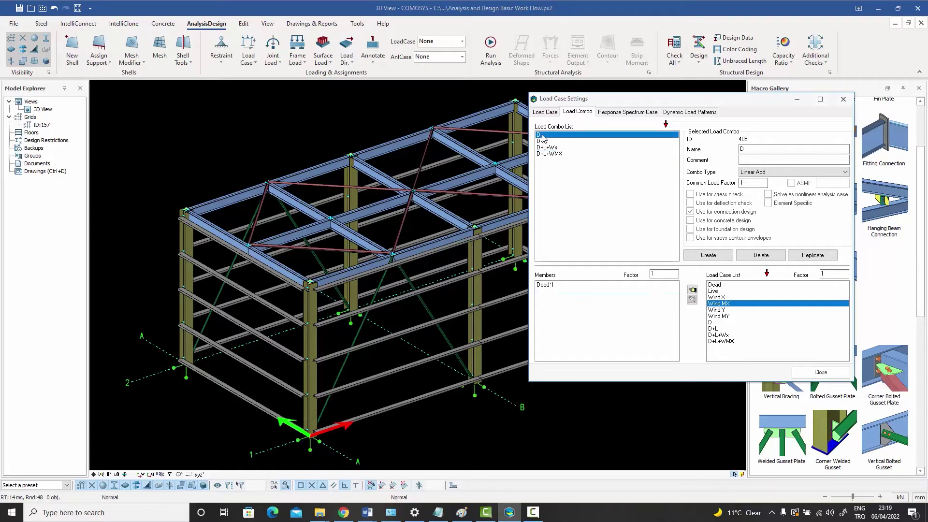
left_click(543, 141)
left_click(544, 147)
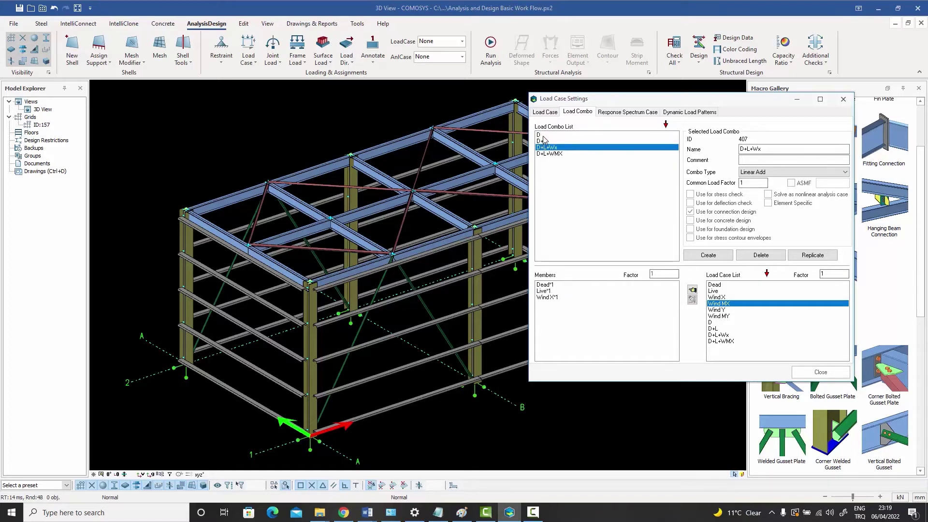
Toggle the stress check and deflection check usage options for load combination D.
left_click(542, 136)
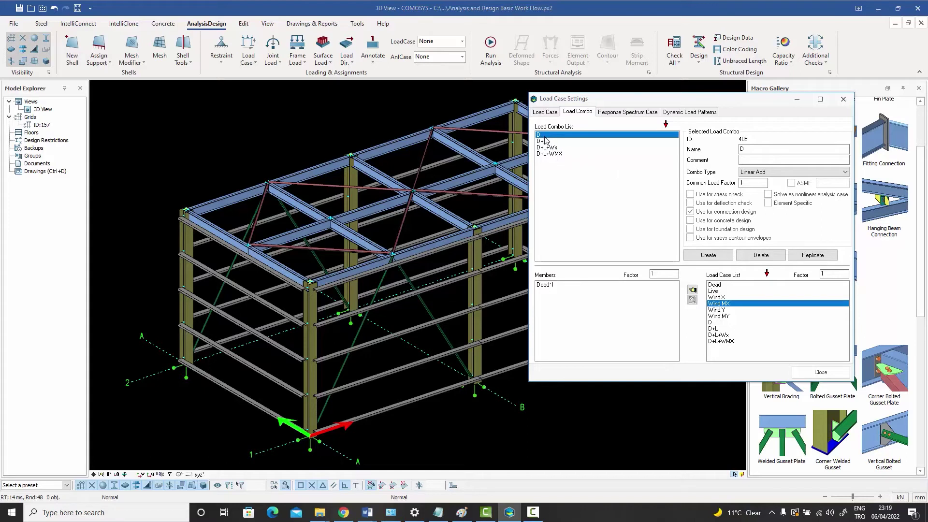
left_click(690, 194)
left_click(692, 205)
left_click(692, 205)
Enable the Element Specific option for load combination D+L+WMX.
left_click(551, 155)
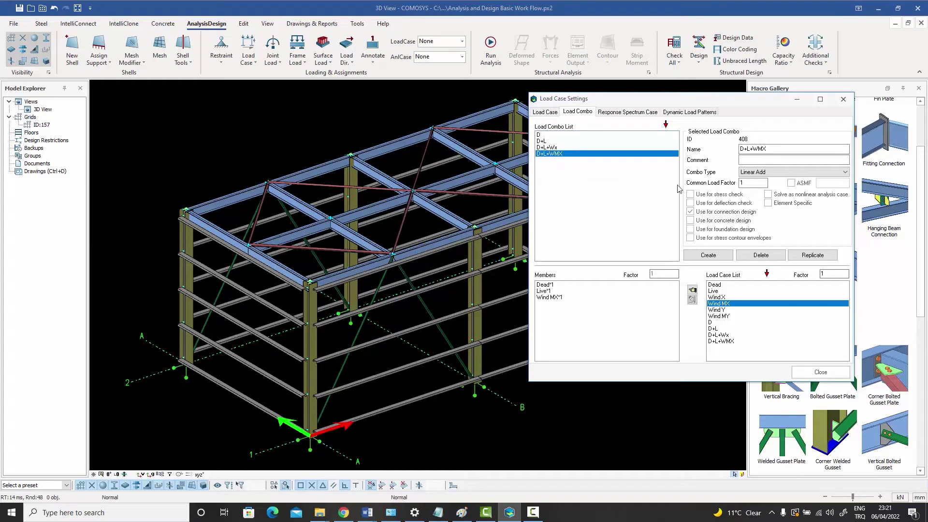
left_click(768, 203)
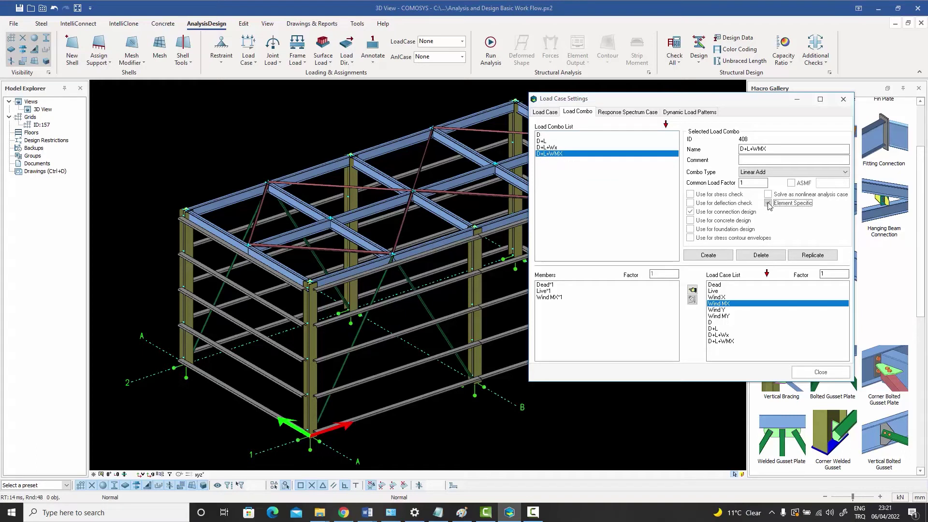
Enable the stress check usage for load combination D+L+WMX and close the load case settings.
left_click(694, 194)
left_click(817, 375)
left_click(818, 372)
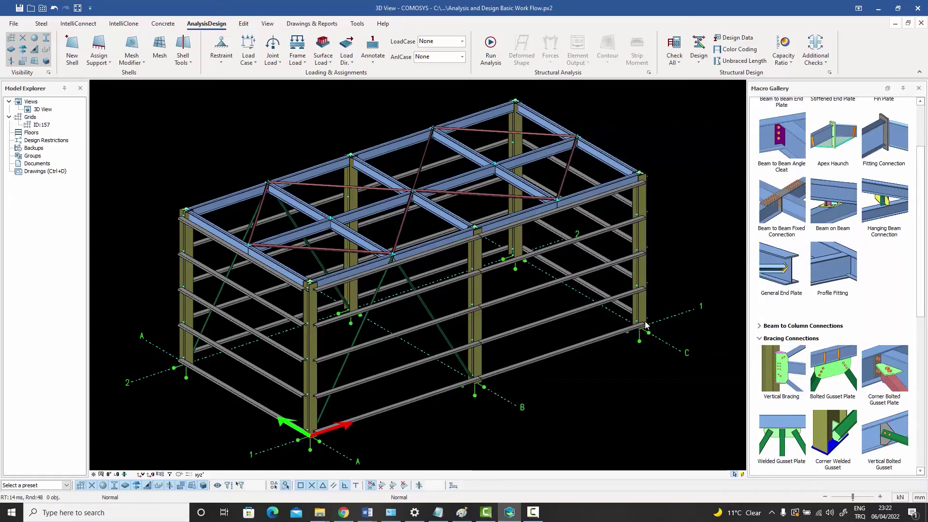
Assign D+L+WMX as an element-specific load combo to the transverse roof beam midway between grid lines B and C.
double_click(467, 156)
left_click_drag(449, 117, 677, 84)
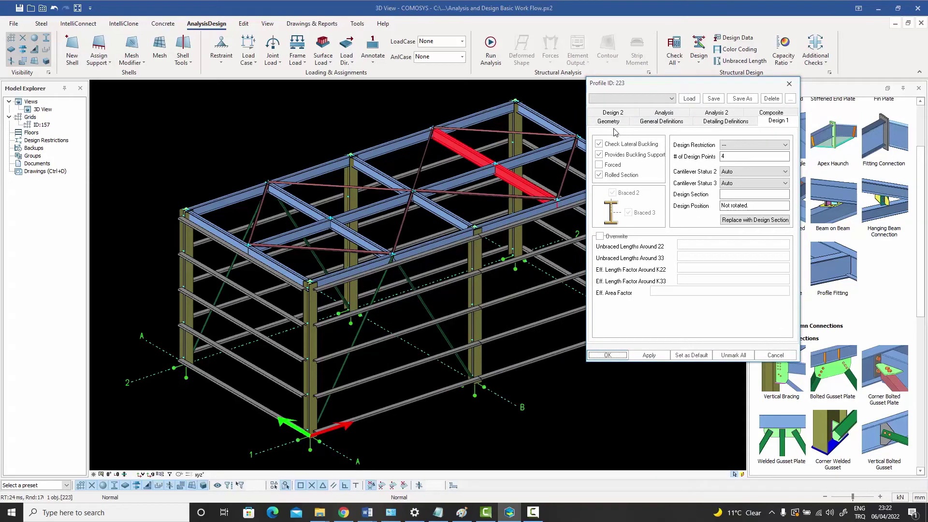
left_click(725, 123)
left_click(778, 122)
left_click(610, 114)
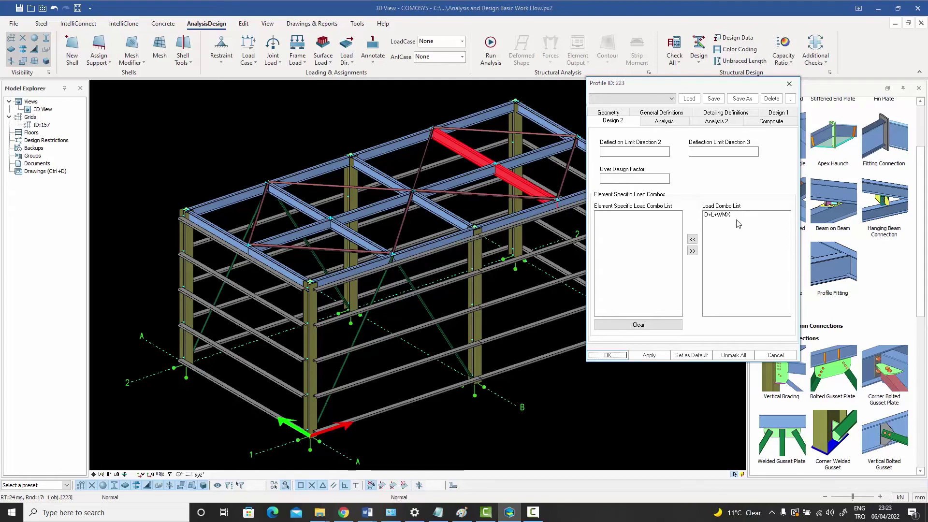
left_click(717, 216)
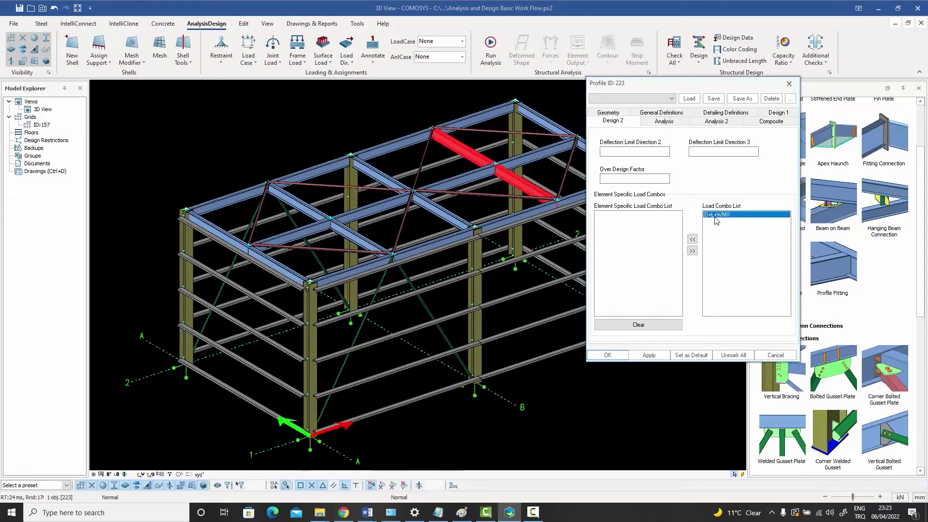
left_click(692, 240)
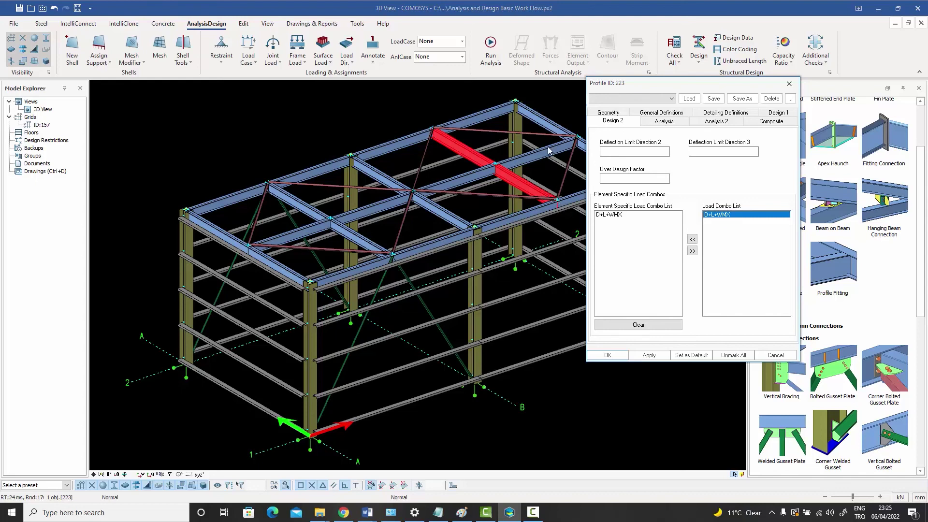
Remove D+L+WMX from the roof beam's element-specific load combos, accept the profile properties and deselect the beam.
left_click(607, 215)
left_click(693, 251)
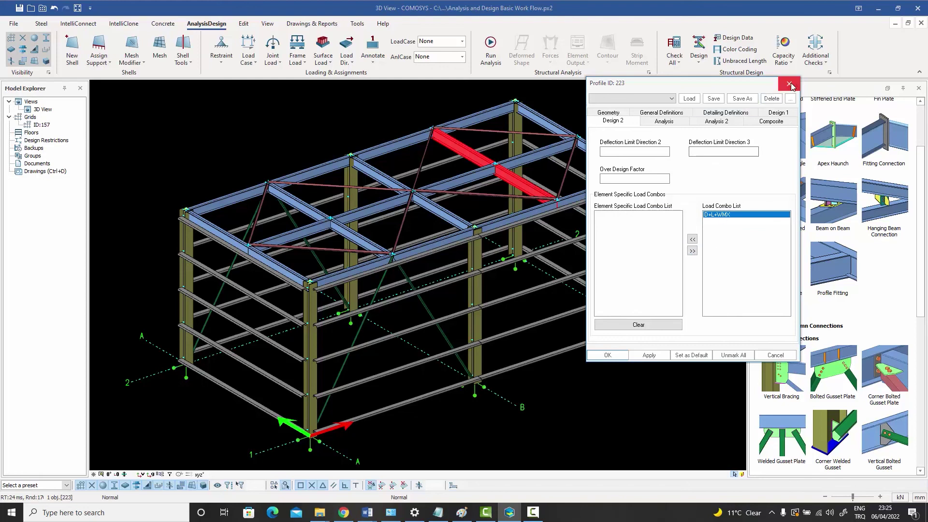
left_click(607, 354)
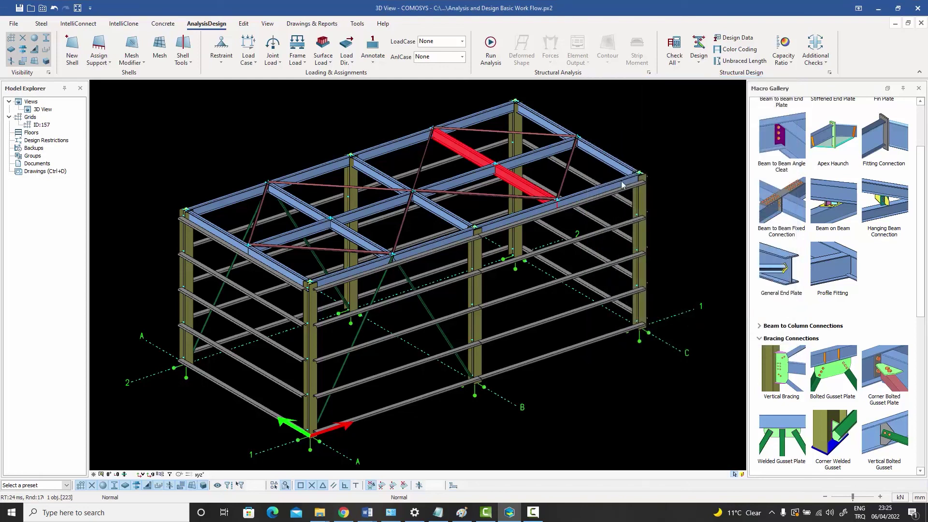
left_click(631, 133)
Reopen the load combination settings and disable the Element Specific option for D+L+WMX.
left_click(248, 58)
left_click(261, 77)
left_click(351, 128)
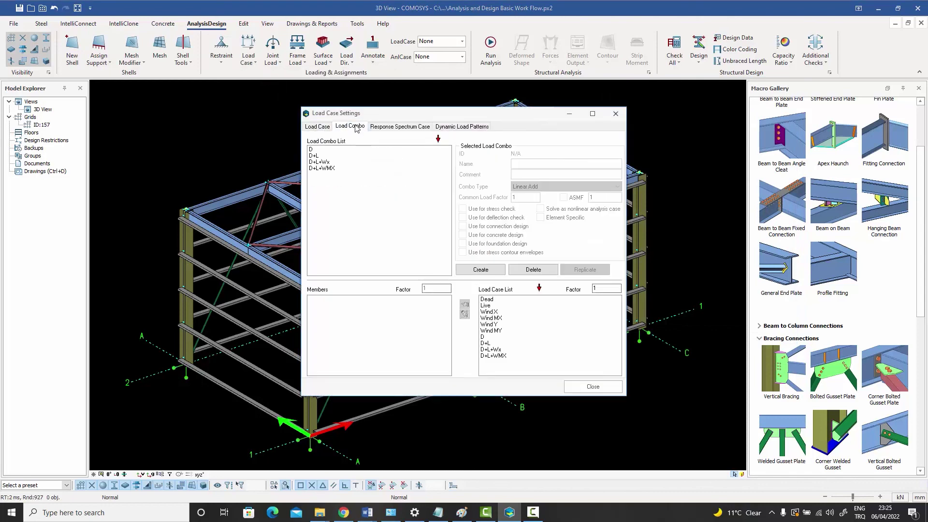
left_click_drag(438, 114, 437, 104)
left_click(333, 159)
left_click(540, 209)
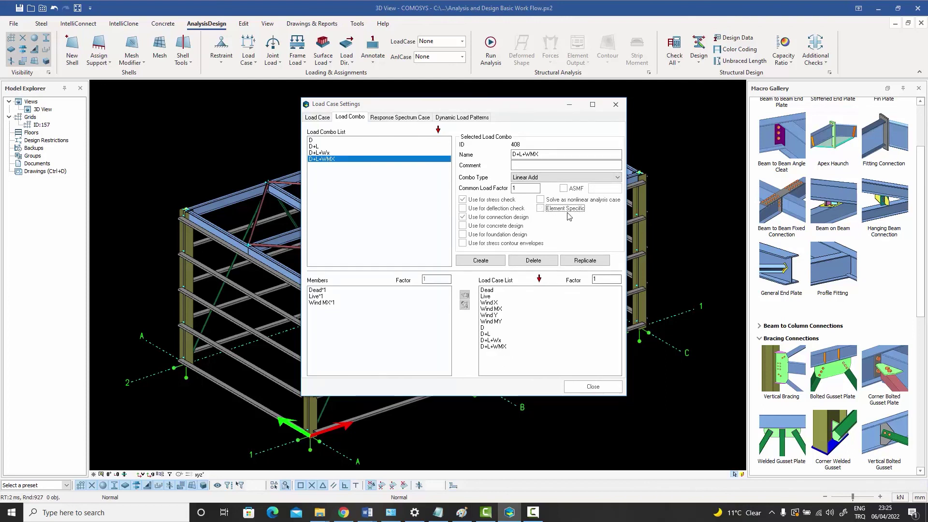